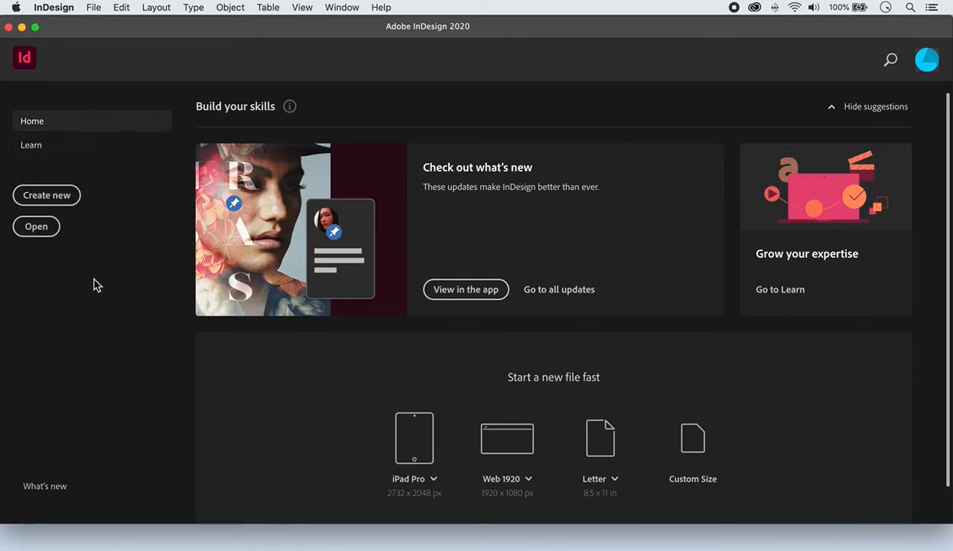
Start a new document and show all the blank document presets for print.
click(93, 8)
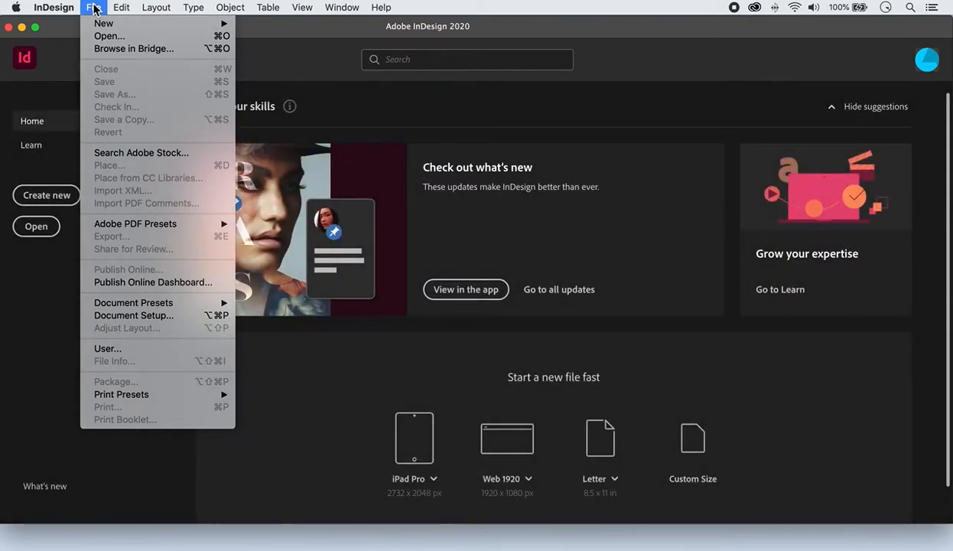
mouse_move(98, 23)
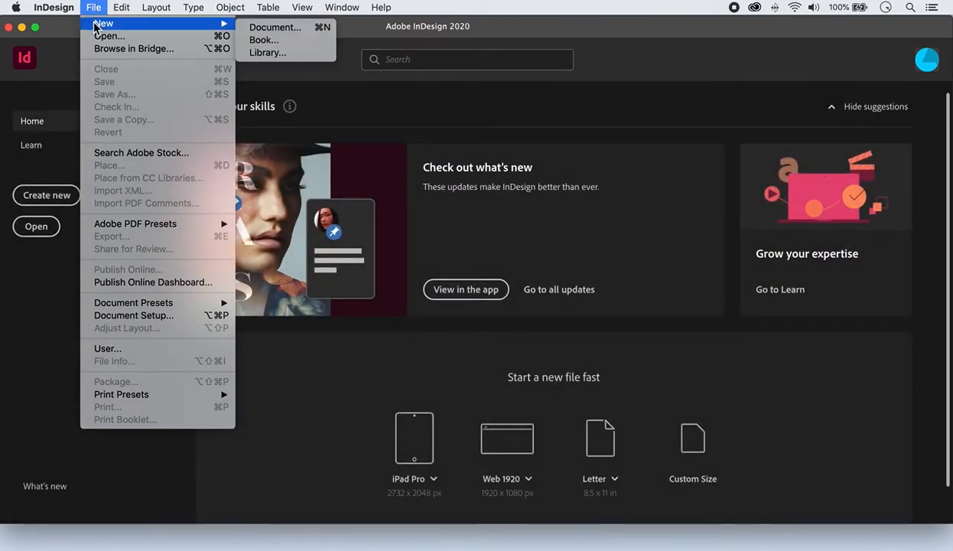
click(304, 31)
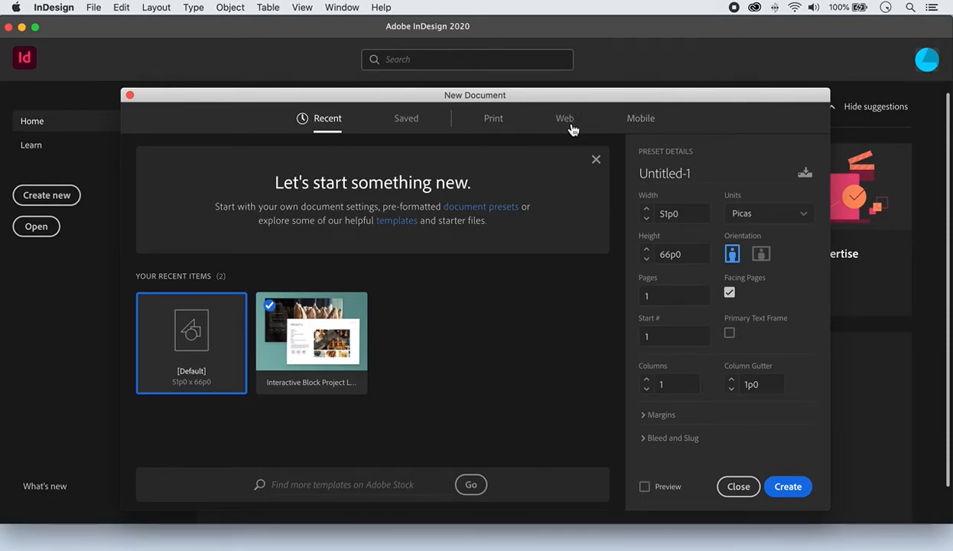
click(492, 123)
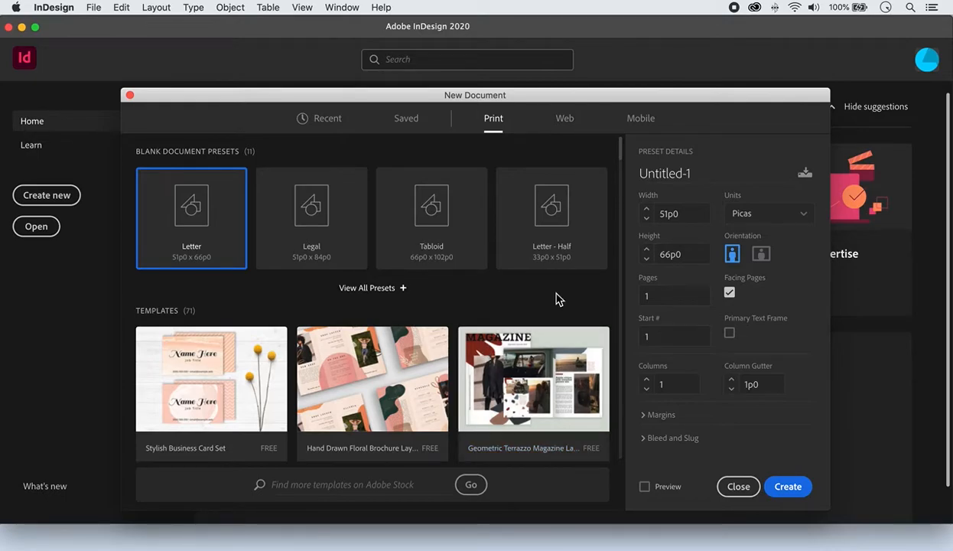
click(394, 291)
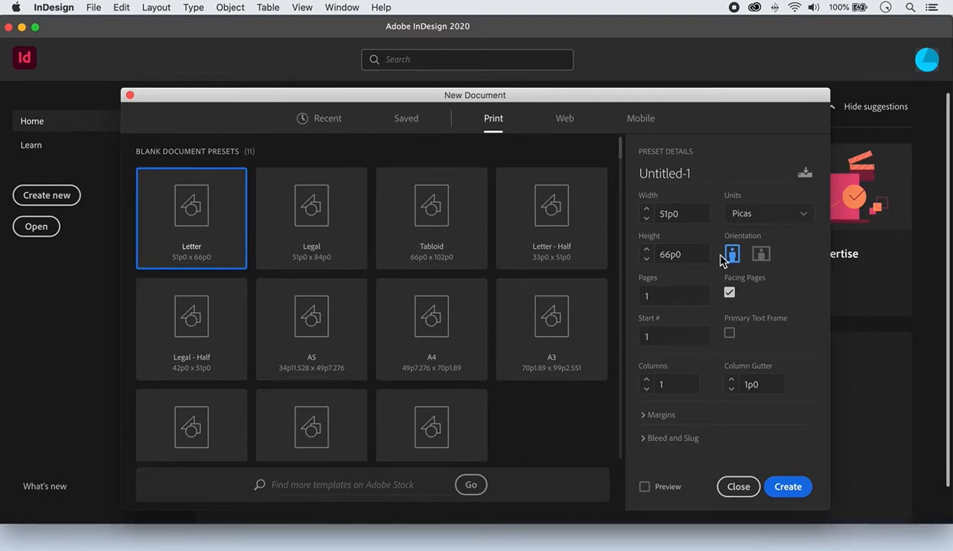
Set the units to inches, turn off facing pages and create the portrait Letter document.
click(805, 220)
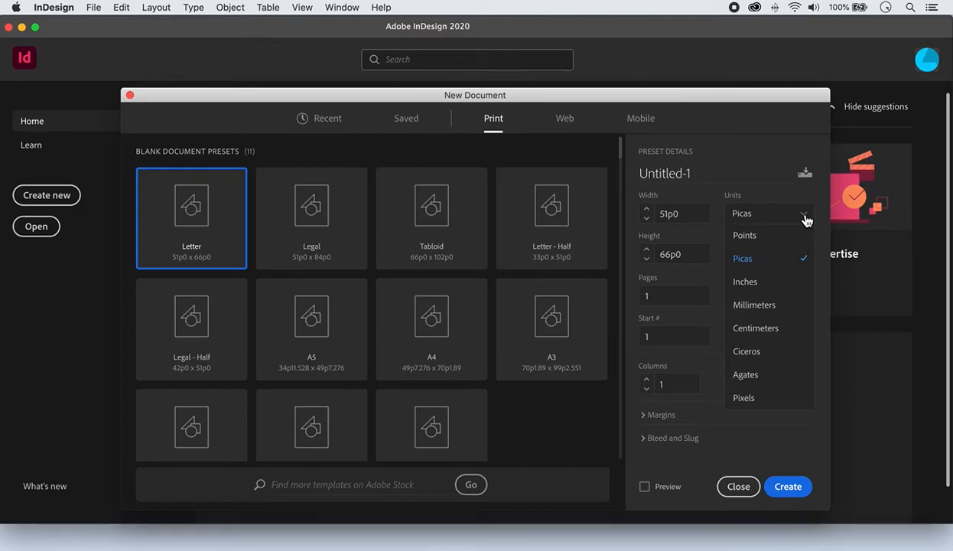
click(784, 149)
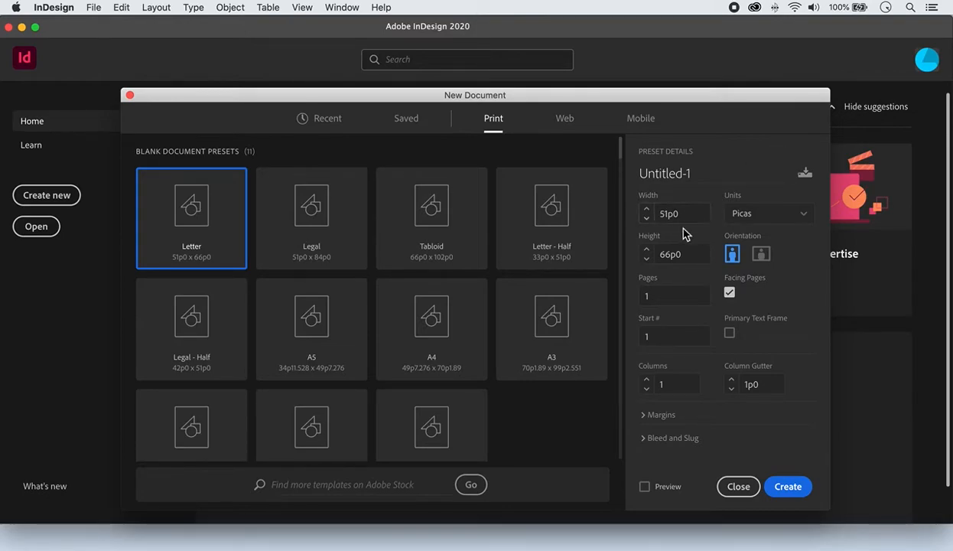
click(801, 216)
click(798, 284)
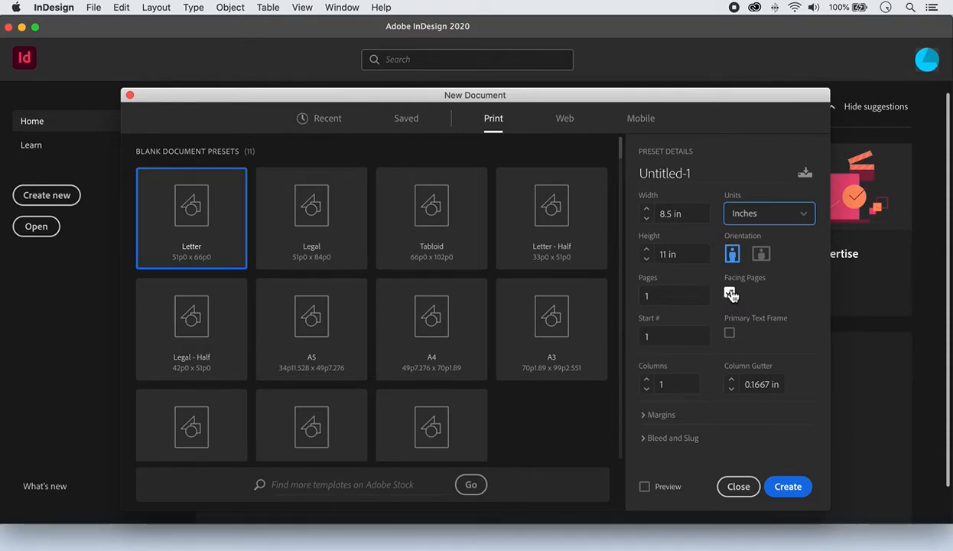
click(729, 294)
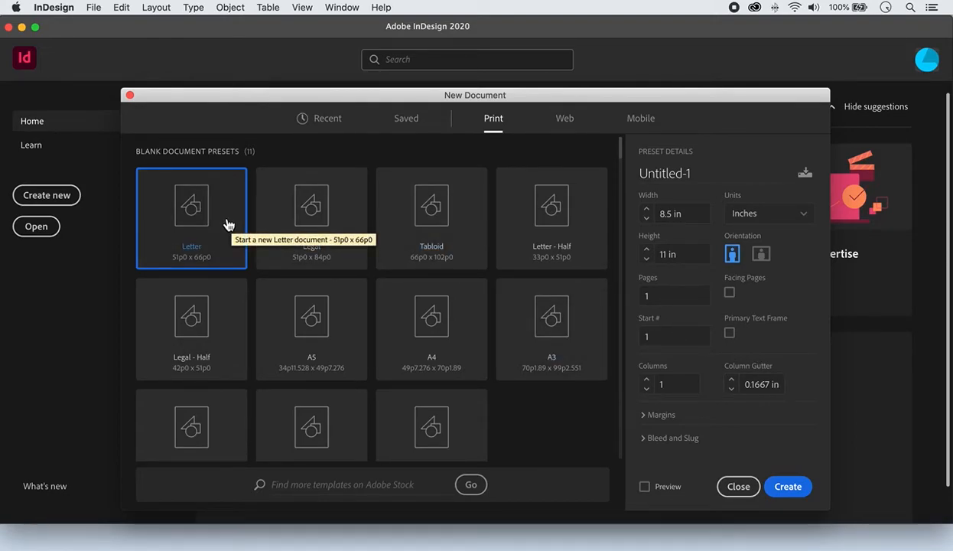
click(792, 490)
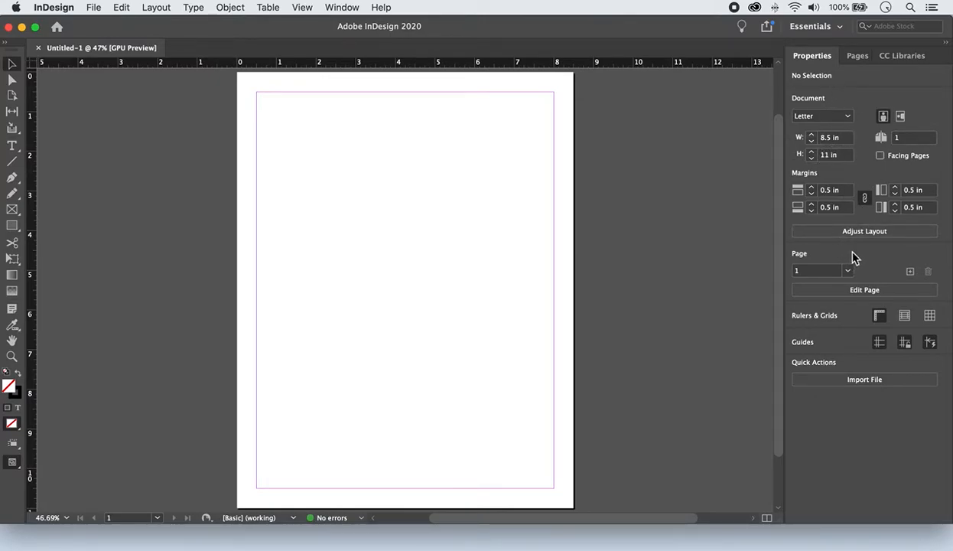
Display the toolbox in two columns.
click(5, 44)
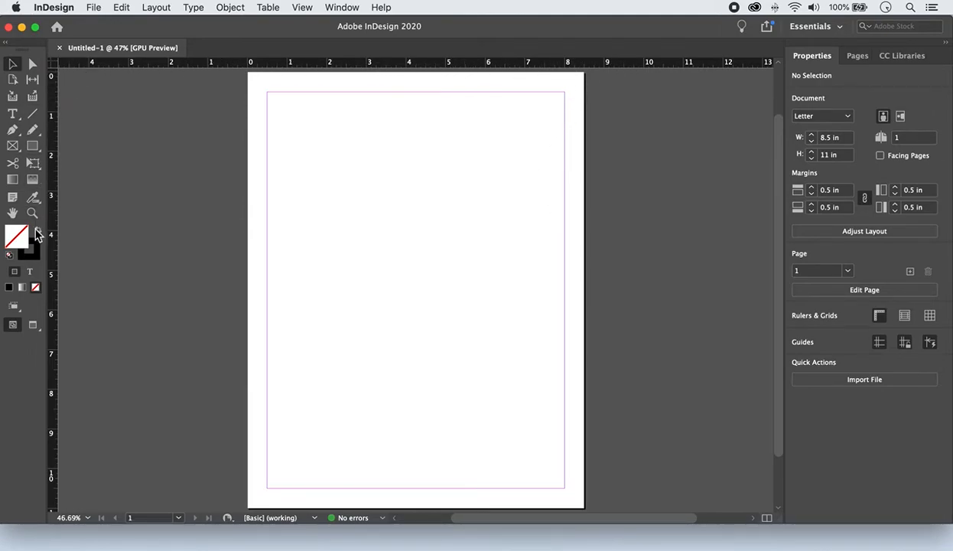
click(302, 7)
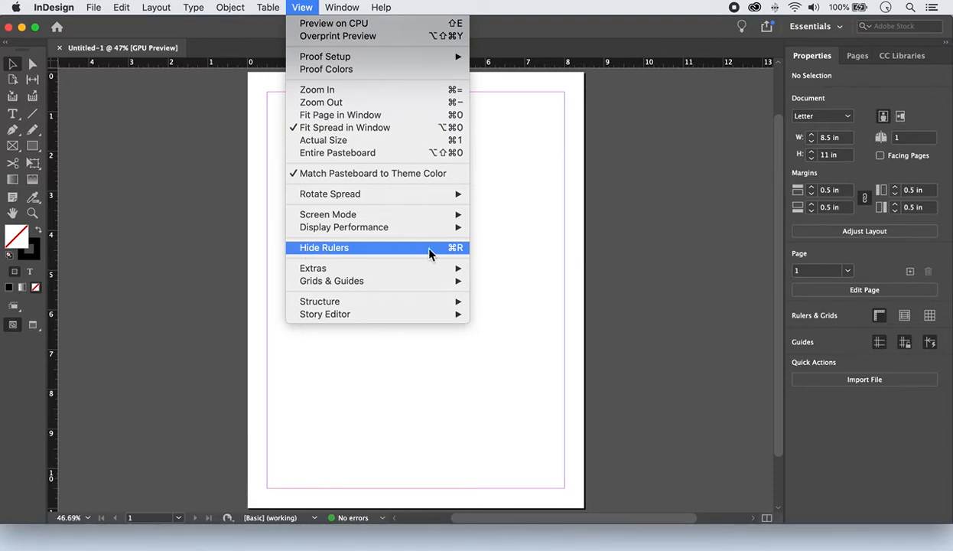
click(579, 234)
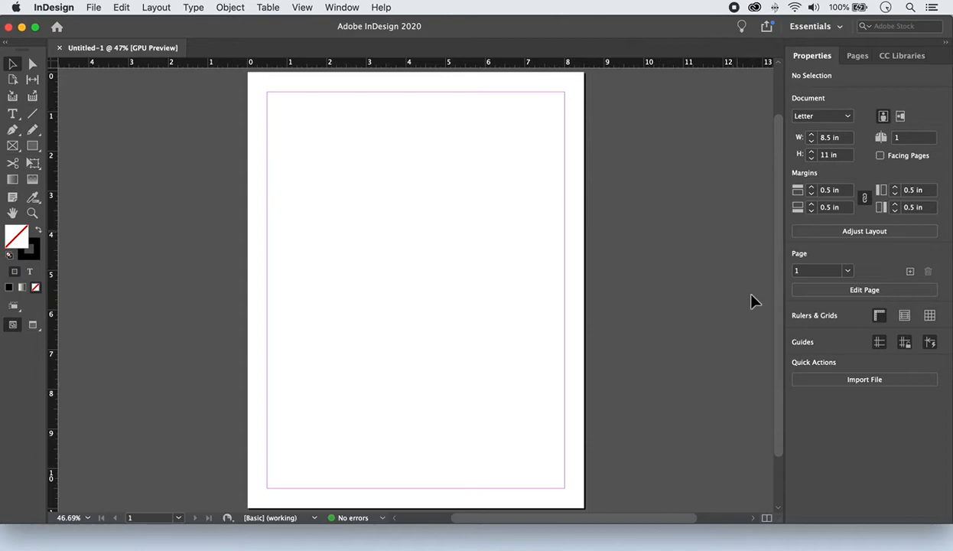
Switch to the Essentials Classic workspace, reset it to its default layout and collapse Swatches.
click(842, 29)
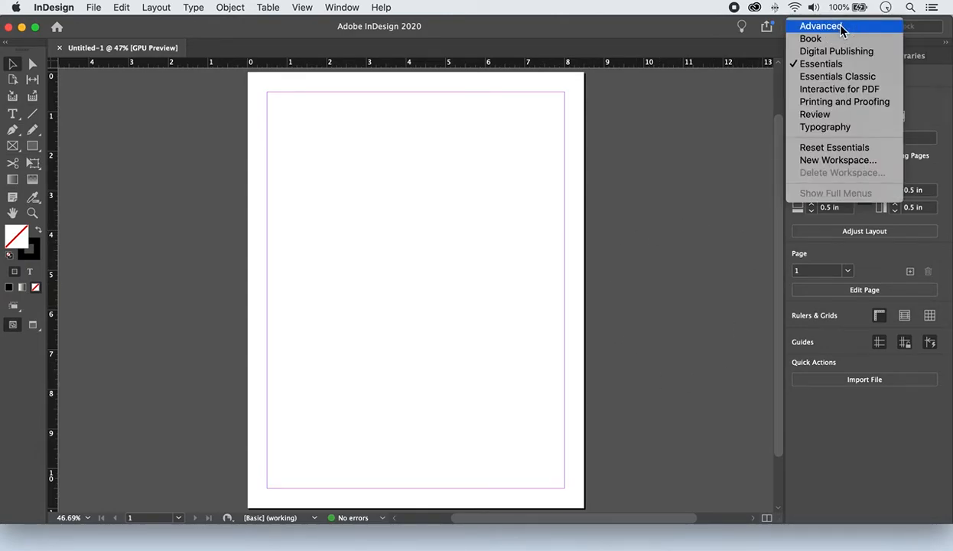
click(885, 83)
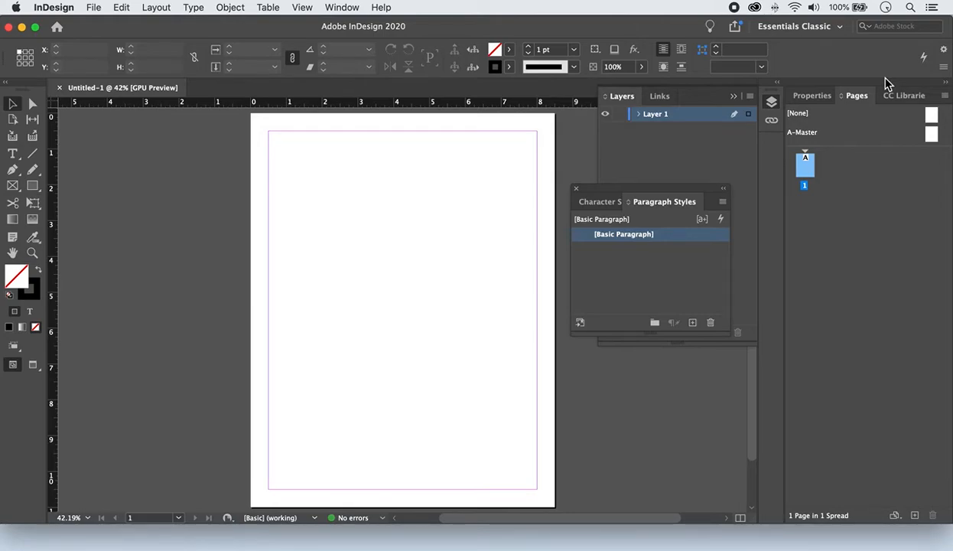
click(837, 28)
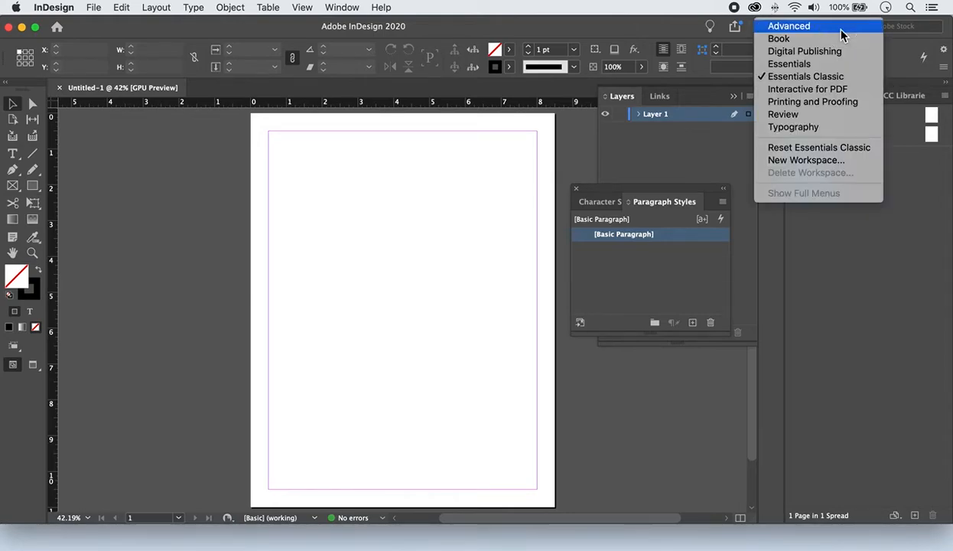
click(839, 152)
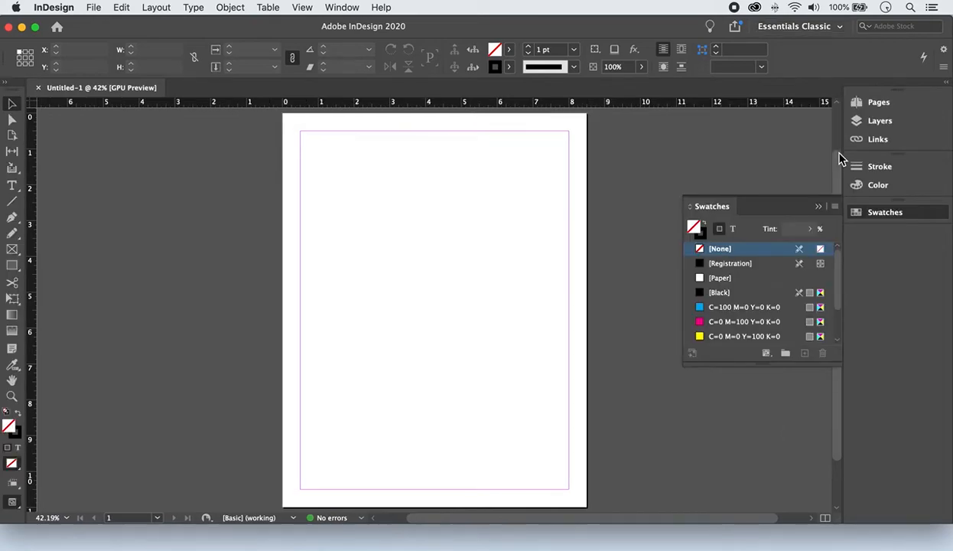
click(818, 207)
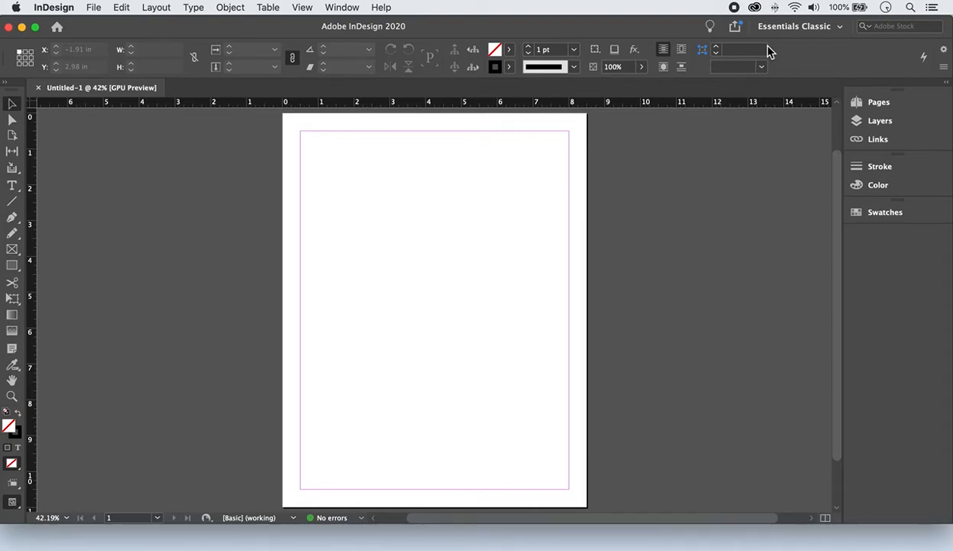
Open the Pages panel and extend its height downwards.
click(880, 108)
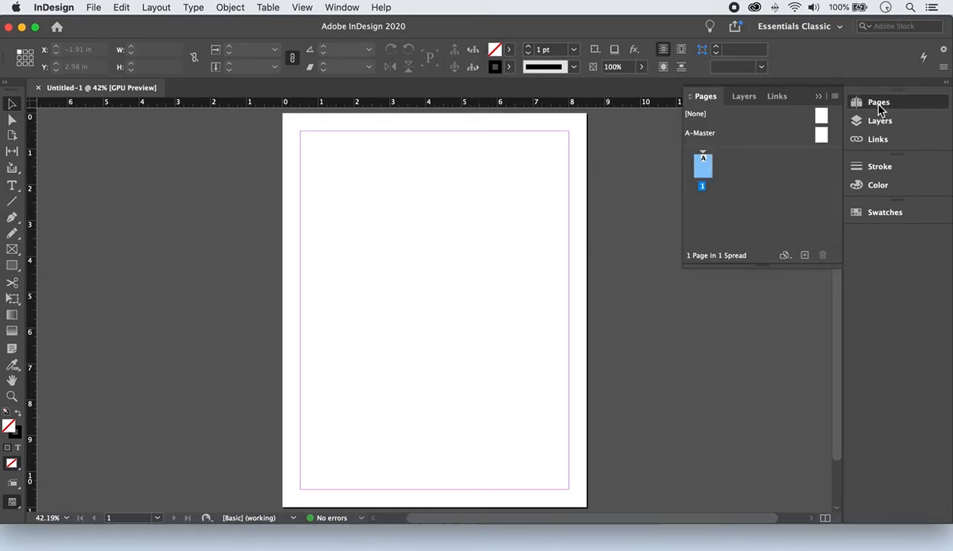
click(348, 9)
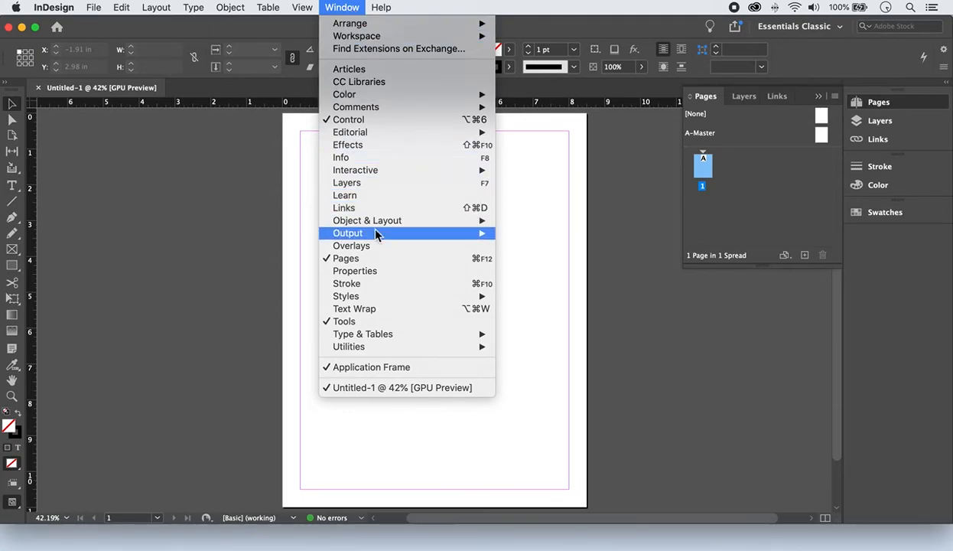
mouse_move(371, 306)
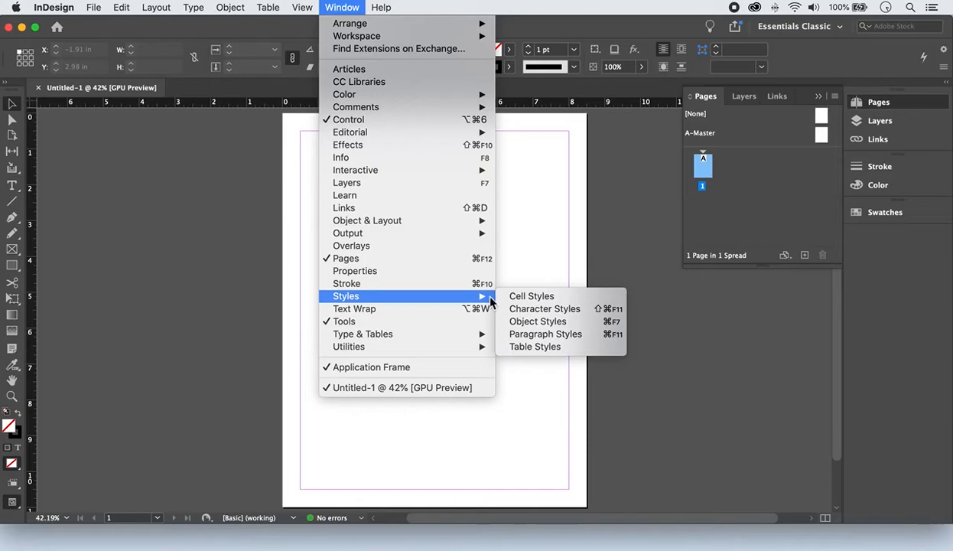
click(524, 239)
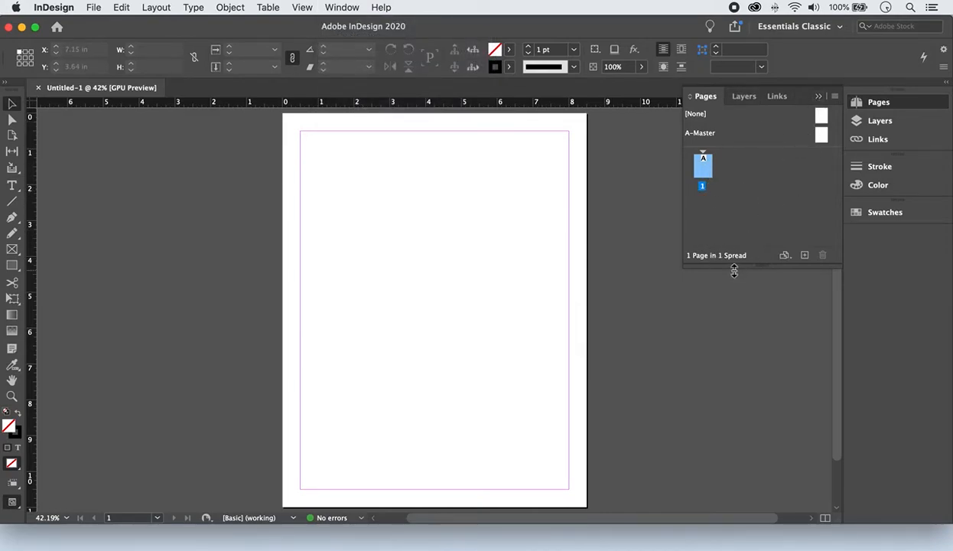
drag(734, 270, 723, 359)
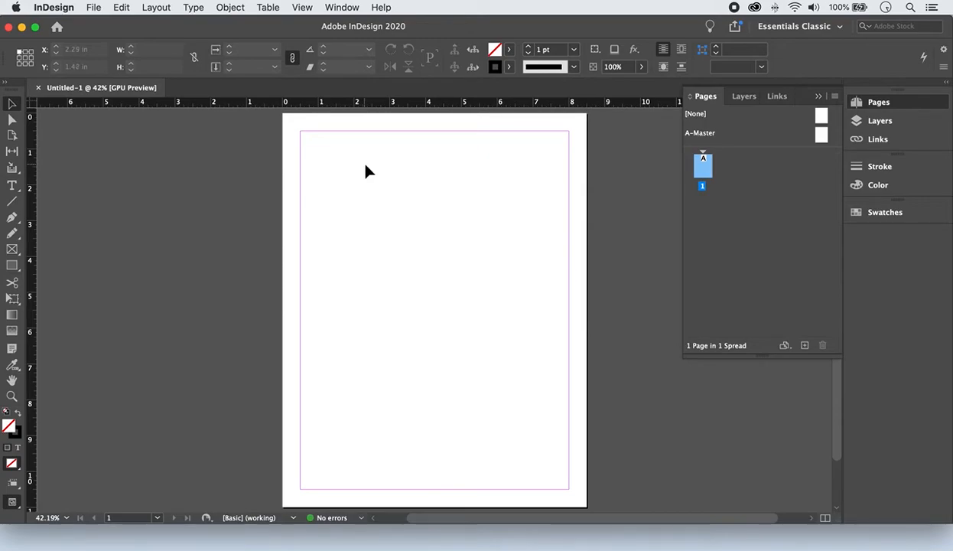
Place jessie.jpg at 100% scale near the upper-left corner of the page margins, at about X 0.91 in, Y 0.98 in.
click(91, 8)
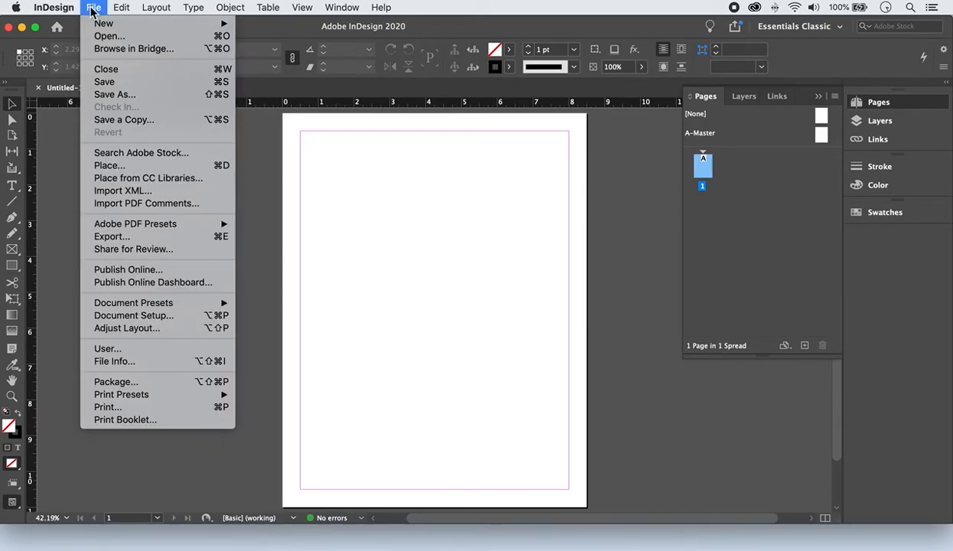
click(127, 165)
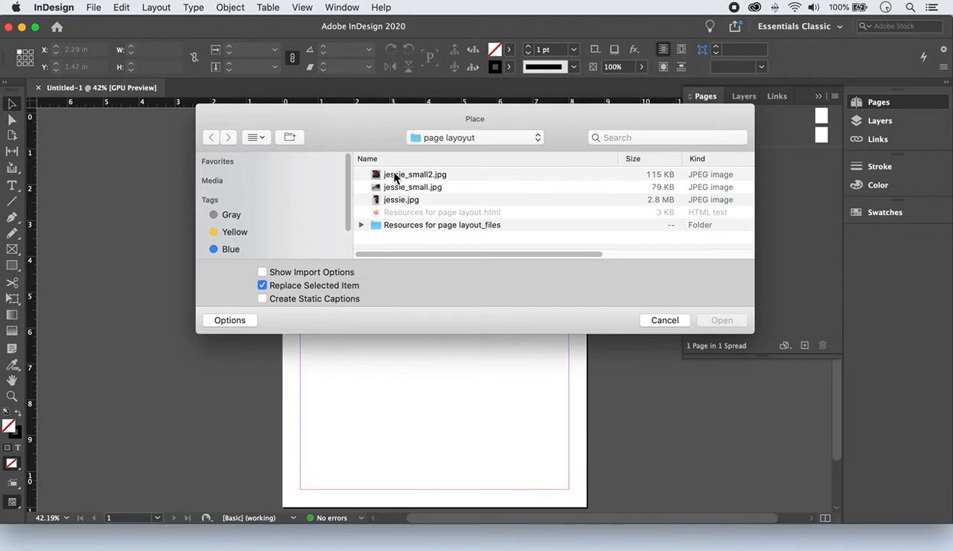
click(380, 202)
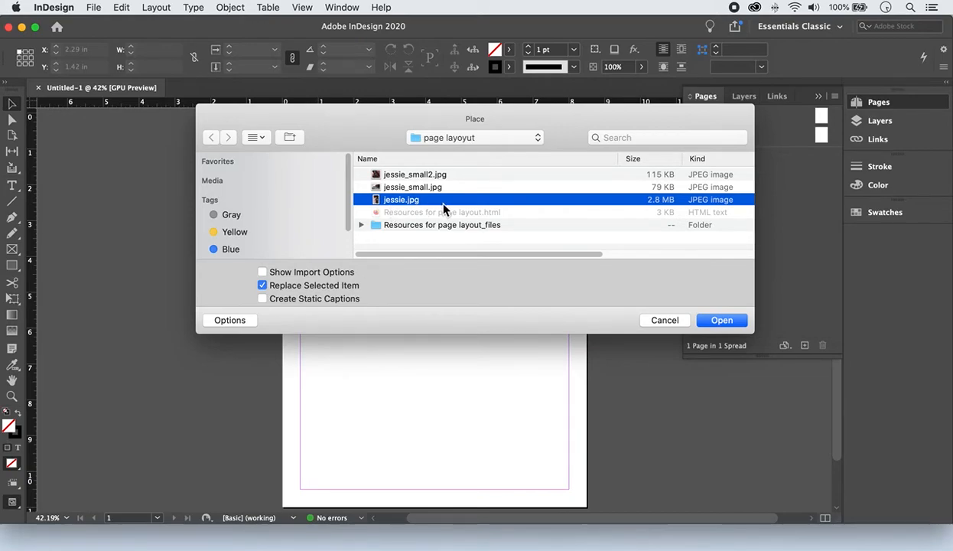
click(720, 321)
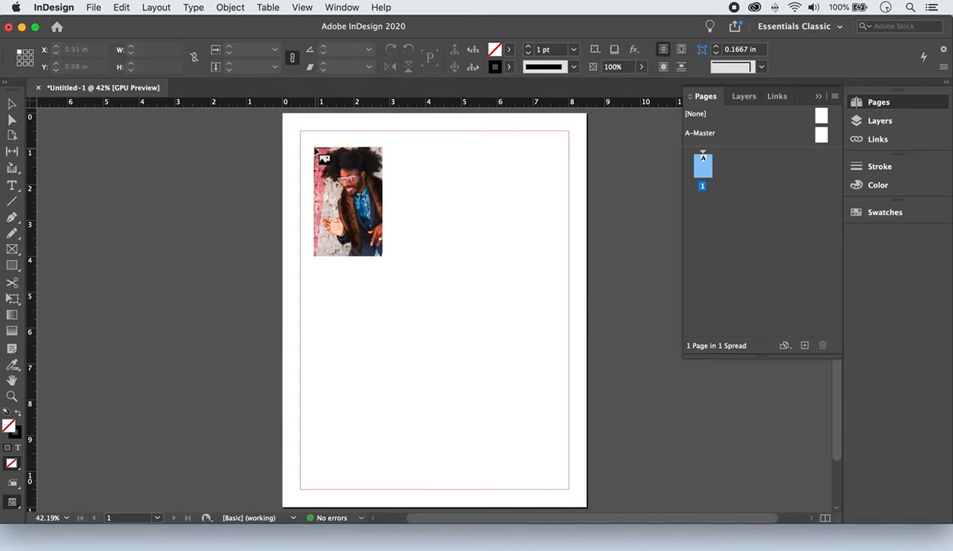
click(315, 148)
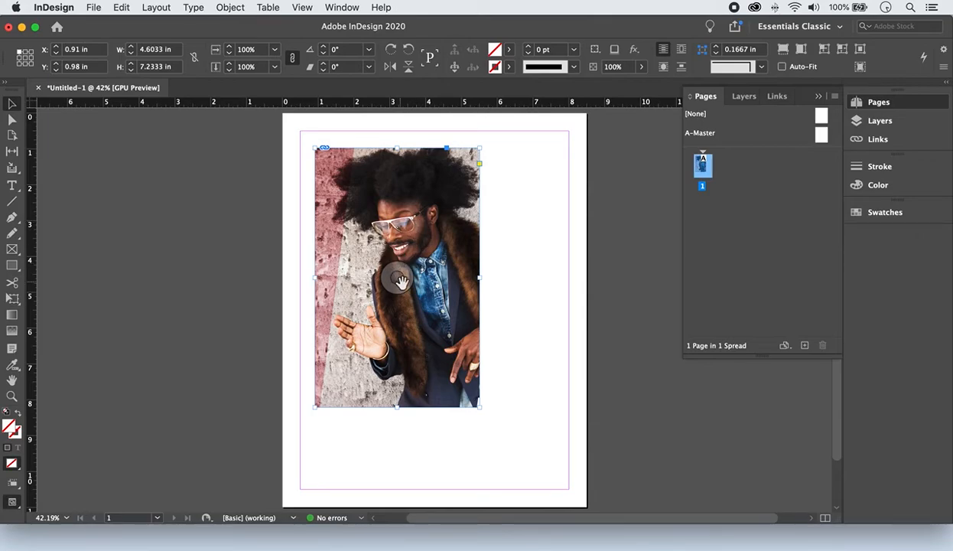
Try shifting the photo to the left inside its frame, and undo the move.
drag(401, 282, 370, 281)
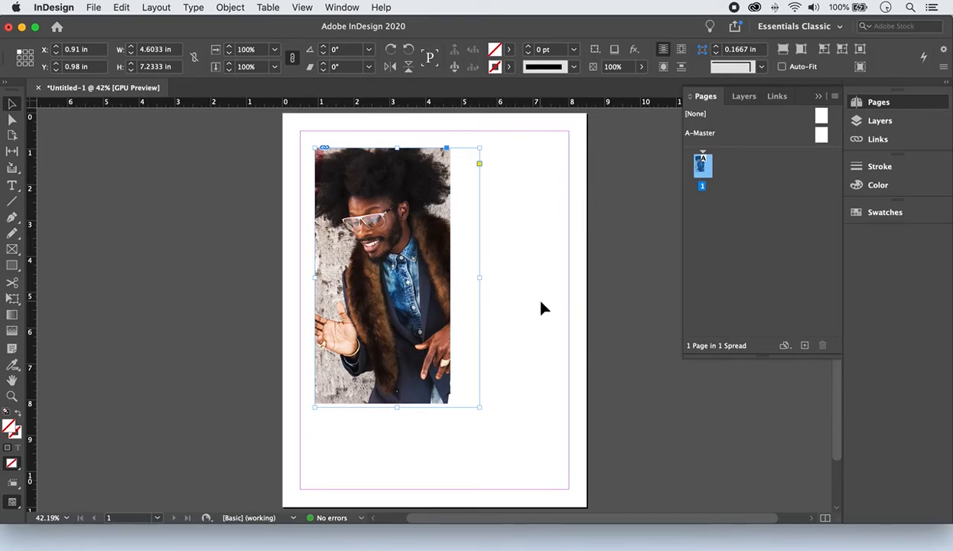
click(120, 8)
click(123, 24)
click(125, 9)
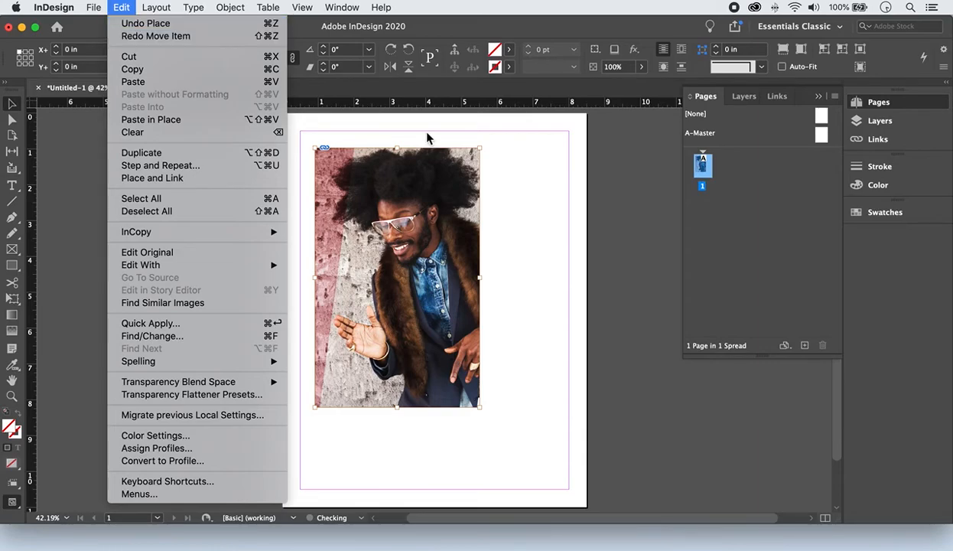
click(556, 207)
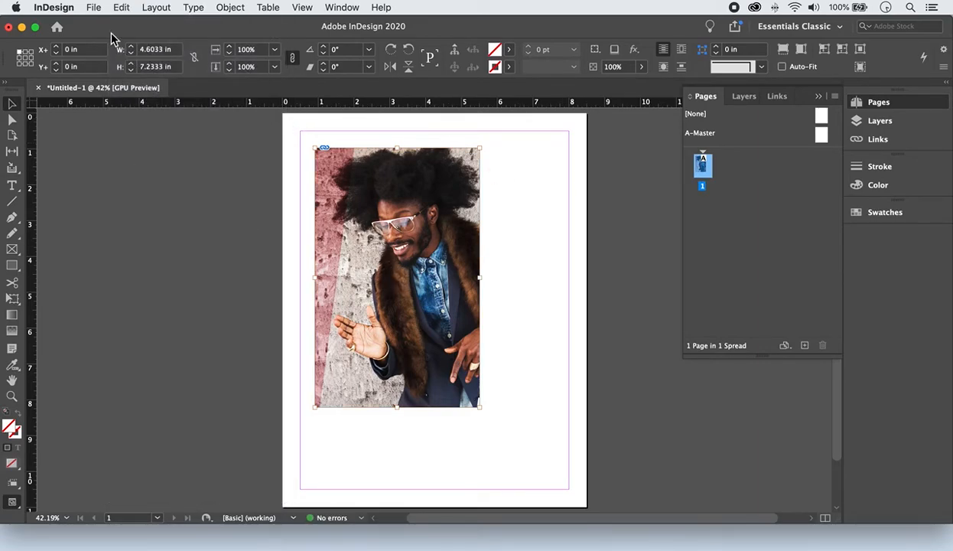
Draw a text frame with the Type tool beside the photo, matching the photo's height and ending at the page's right margin.
click(93, 7)
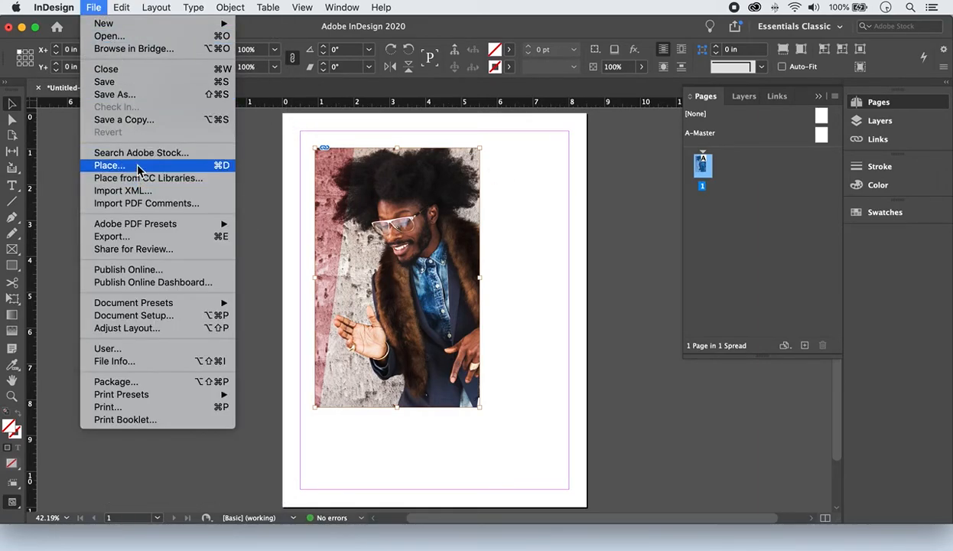
click(271, 170)
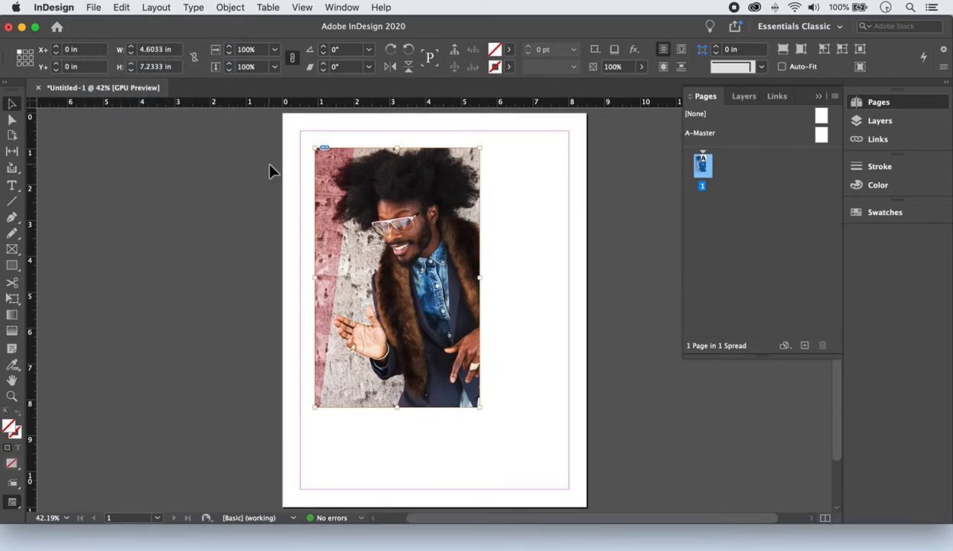
click(12, 187)
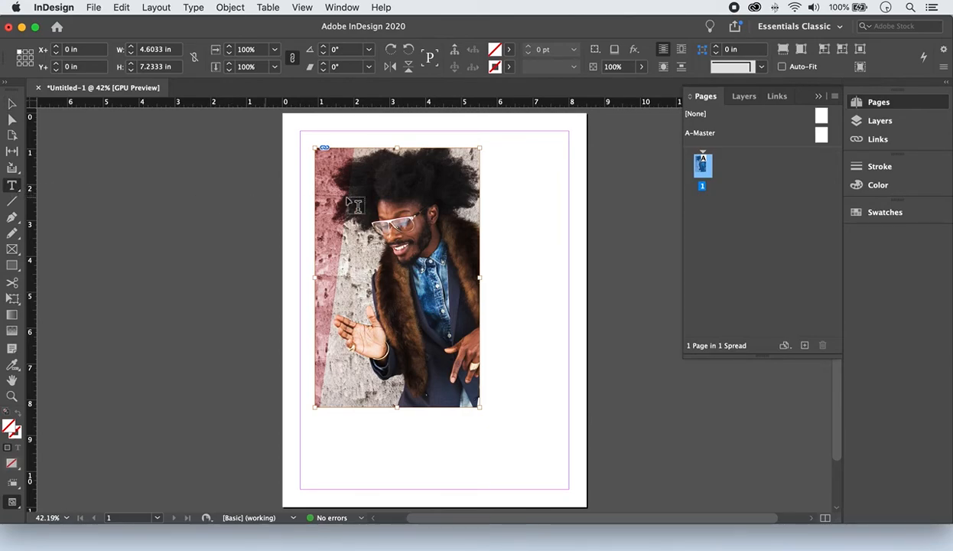
drag(490, 148, 568, 409)
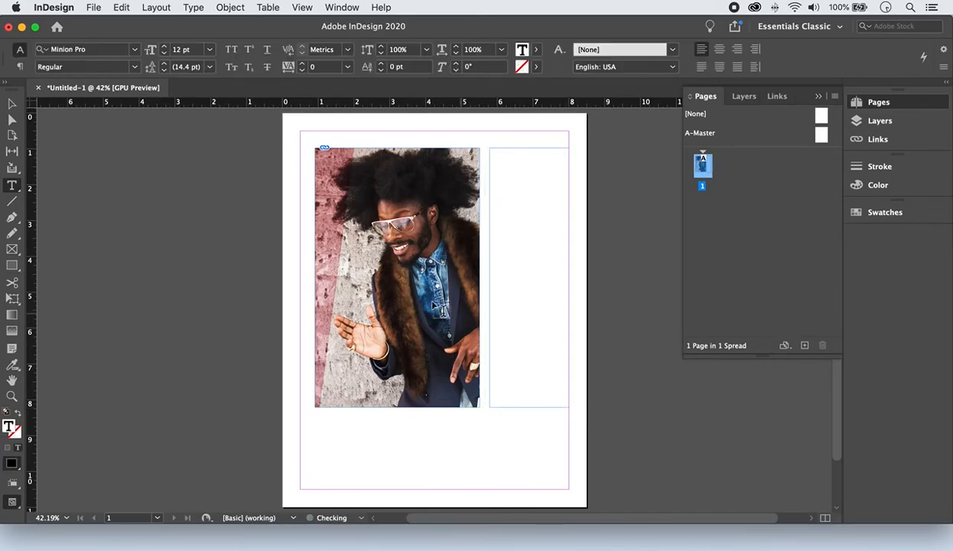
Enter "type words in" in the text frame beside the photo and fill the rest of the frame with placeholder text.
click(13, 187)
text(type words in)
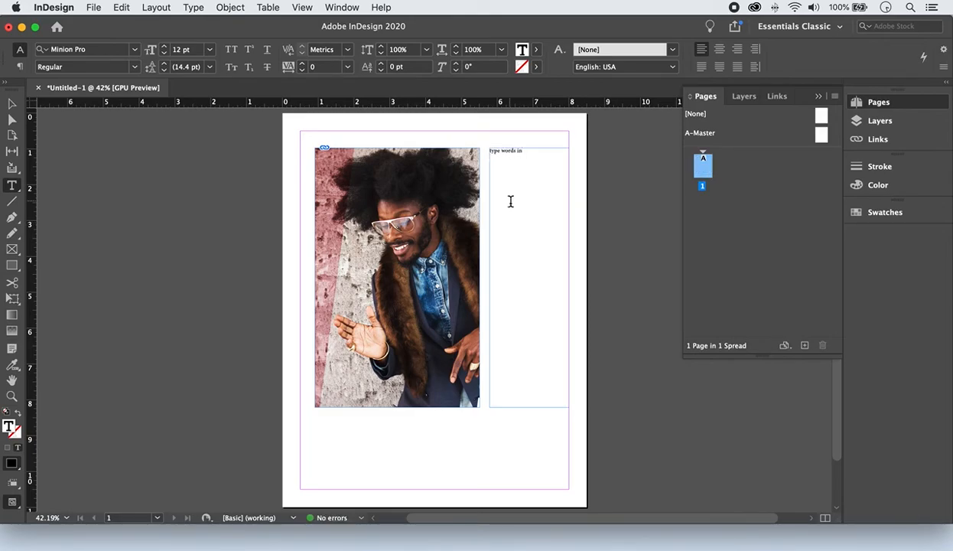
click(191, 10)
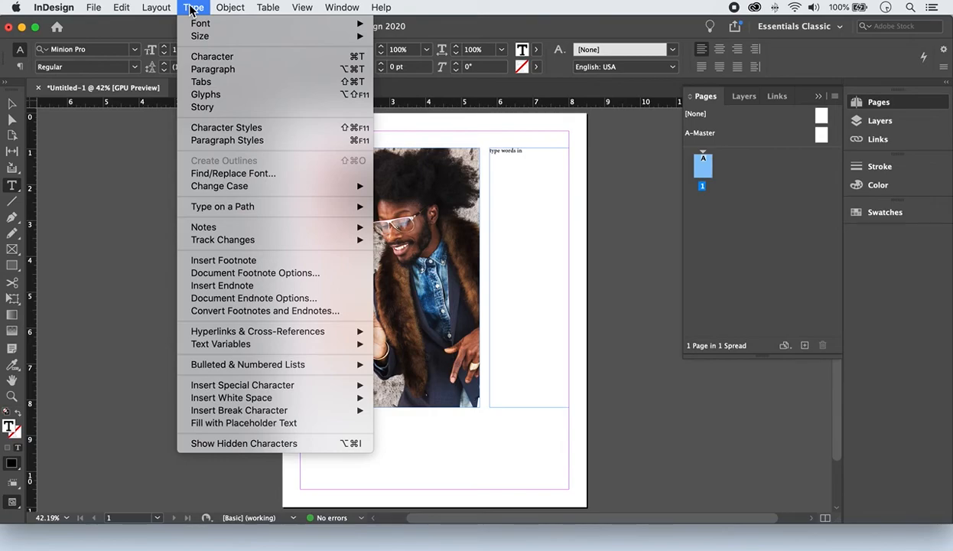
click(276, 424)
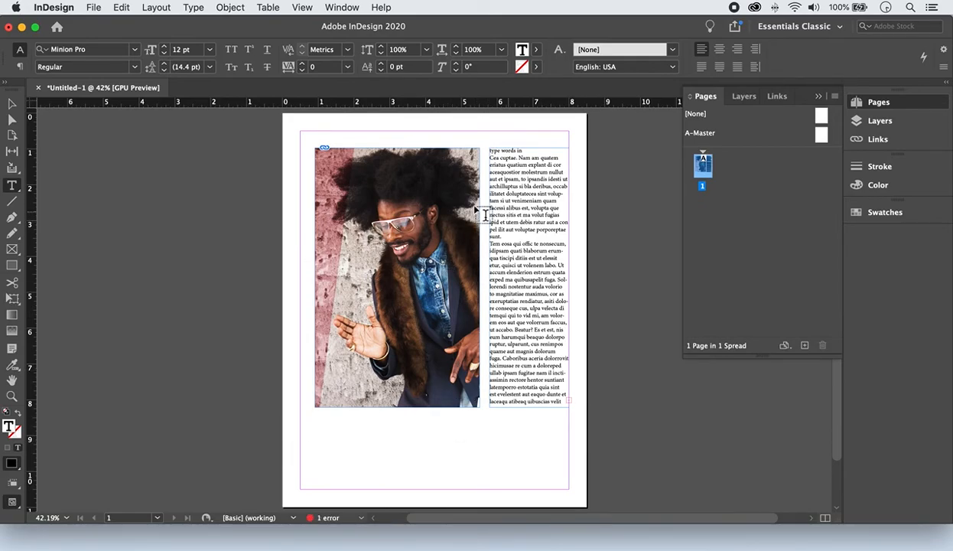
Shift the photo left to just inside the page's left margin and nudge the text frame left to about X 5.69 in, Y 0.98 in.
click(12, 103)
drag(449, 175, 438, 176)
drag(521, 187, 517, 188)
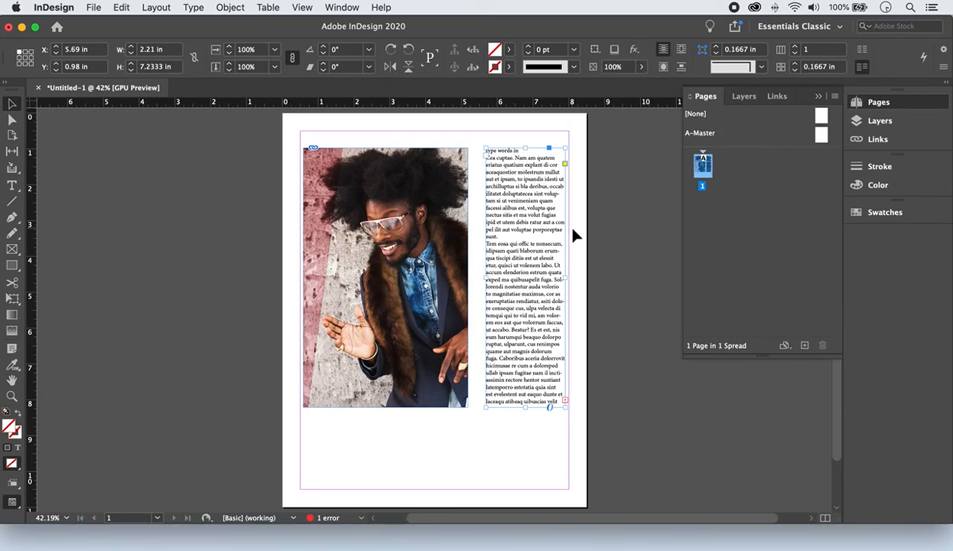
Save the layout as samplefile.indd in the "page layoyut" folder, in InDesign 2020 document format.
click(93, 8)
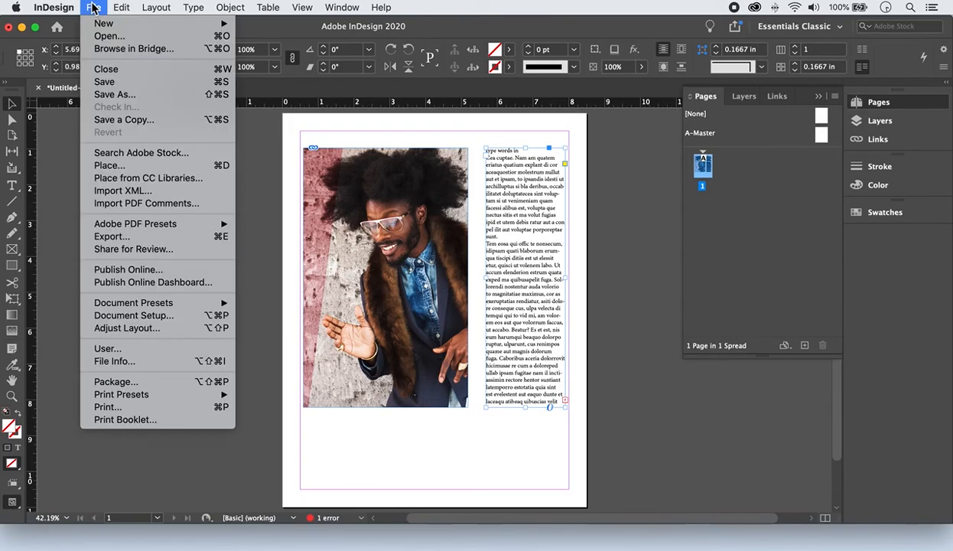
click(91, 97)
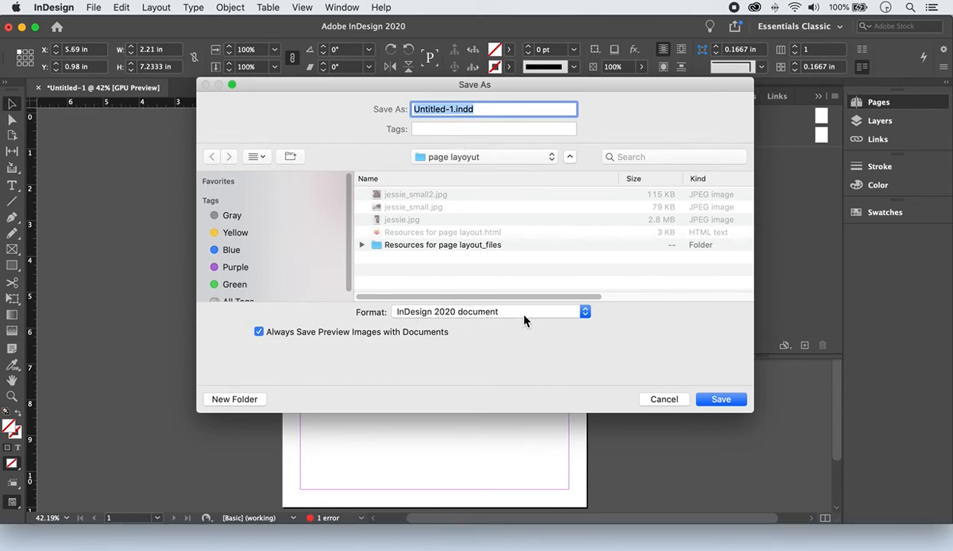
click(559, 312)
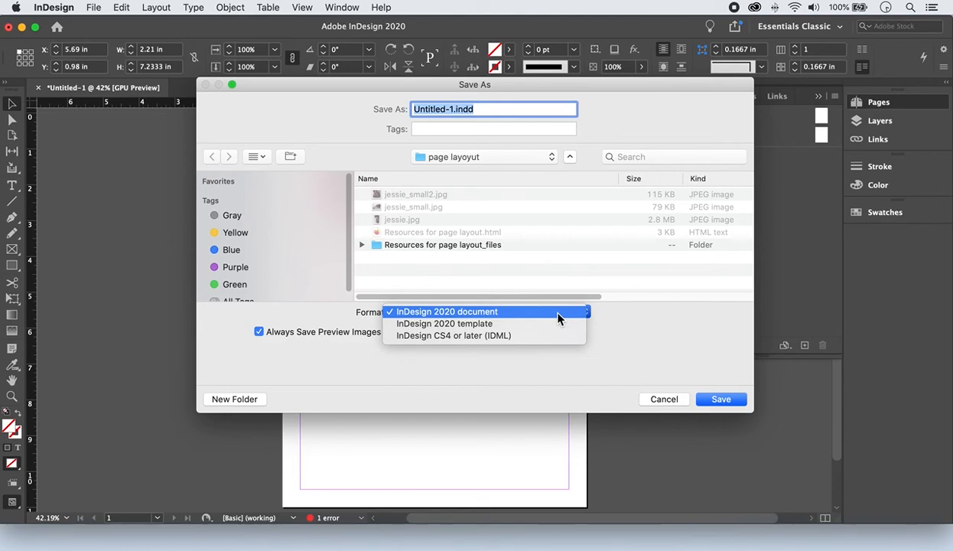
click(639, 329)
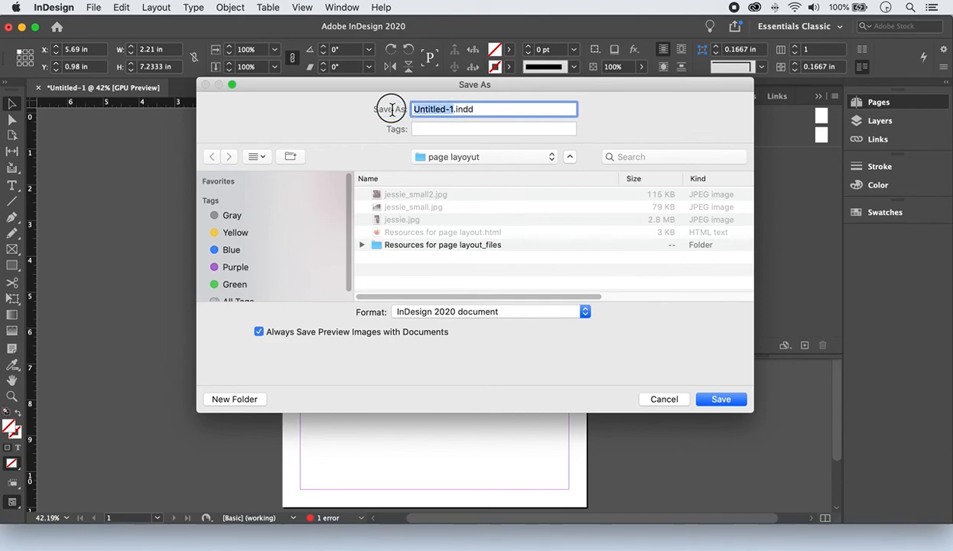
text(samplefile)
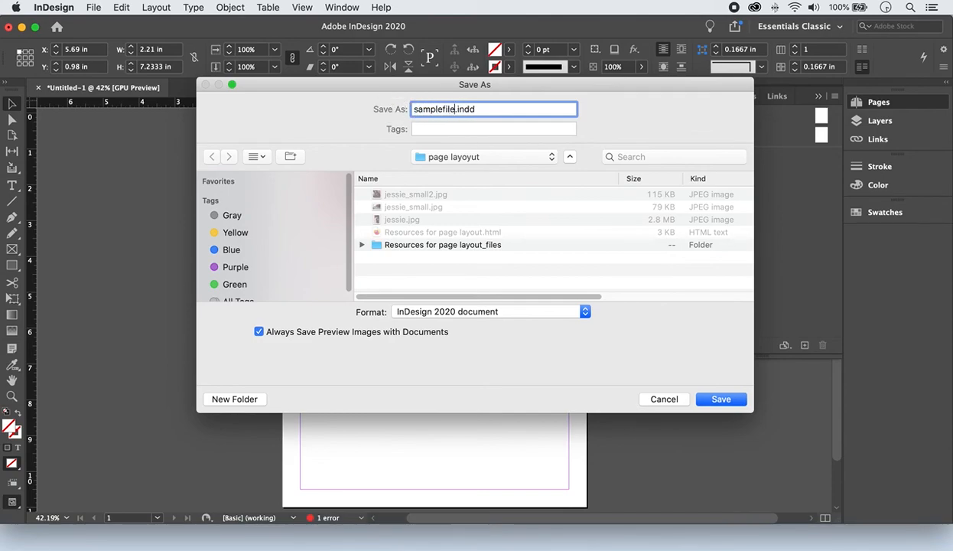
click(721, 398)
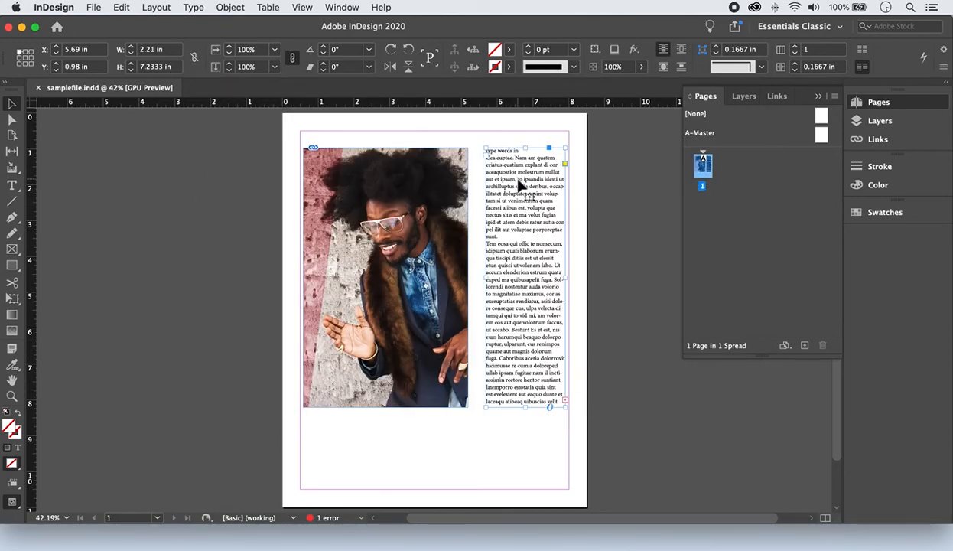
click(94, 7)
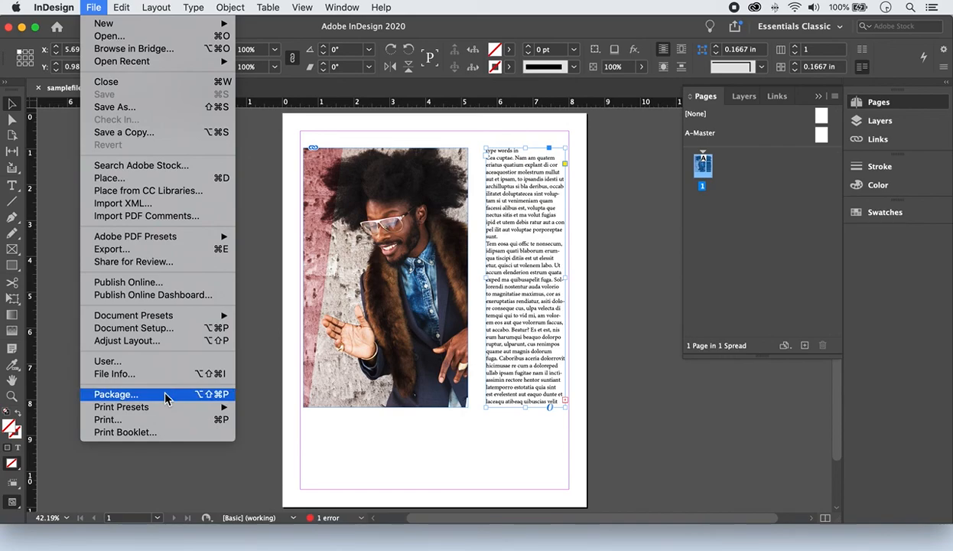
click(262, 266)
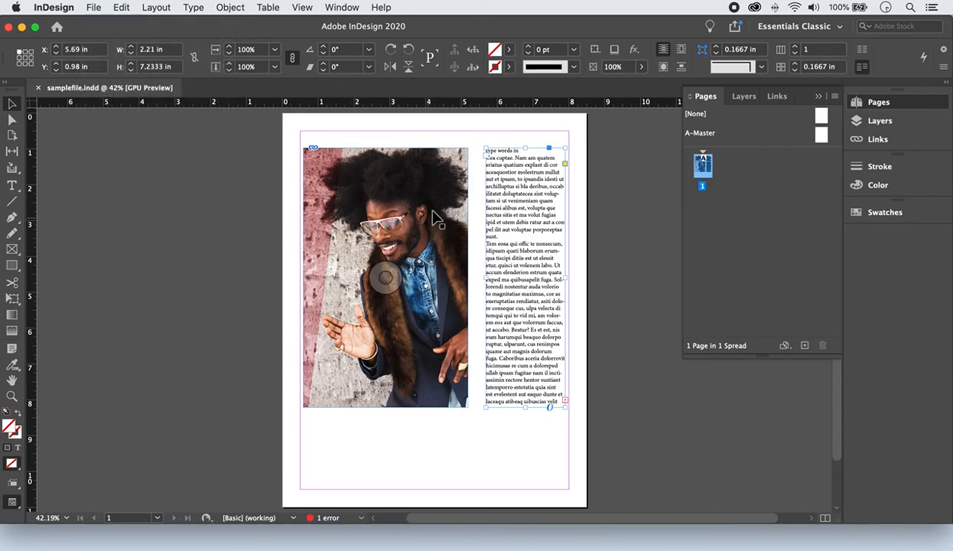